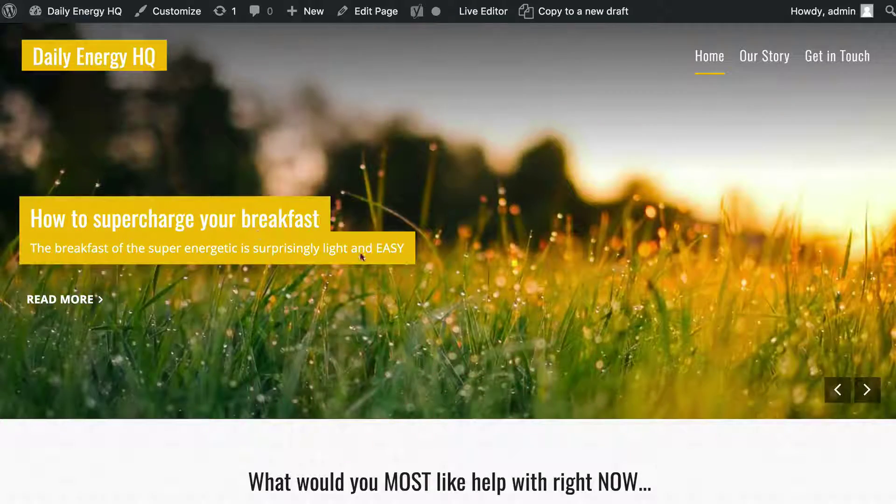
- Examine the homepage by cycling through the featured slides and reviewing the sections from the help topics down to the footer links
left_click(866, 390)
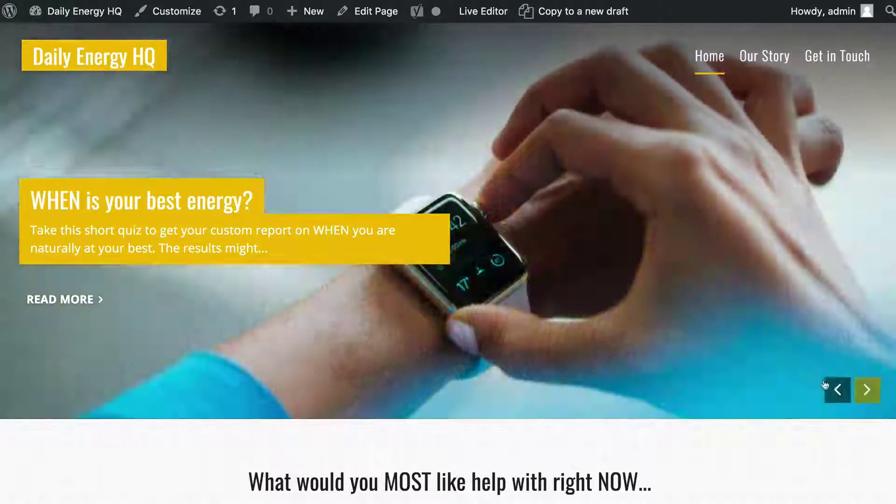
left_click(867, 390)
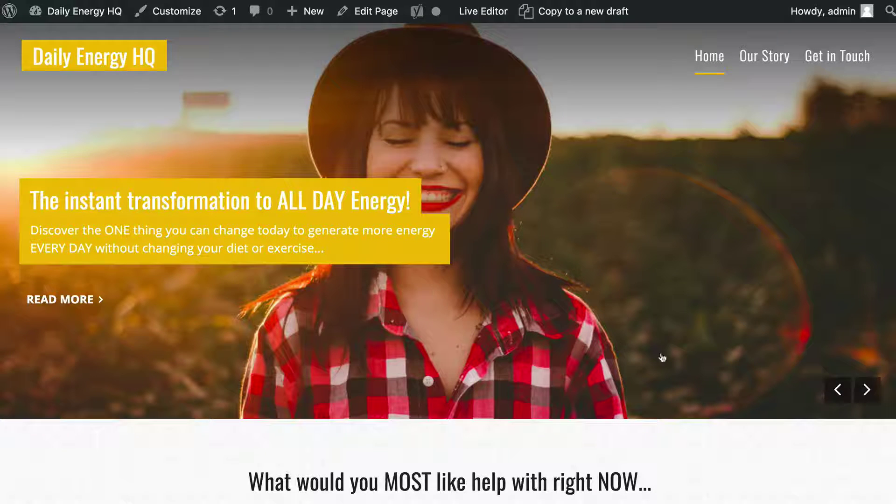
left_click(867, 390)
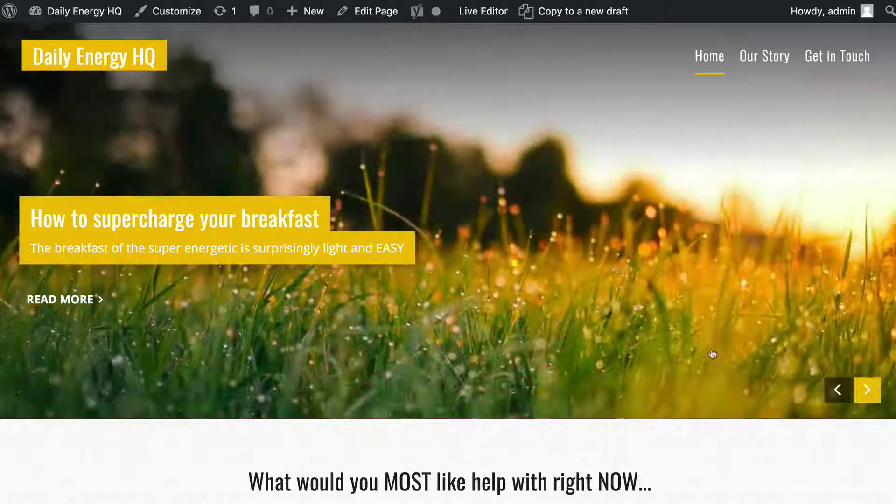
left_click(867, 390)
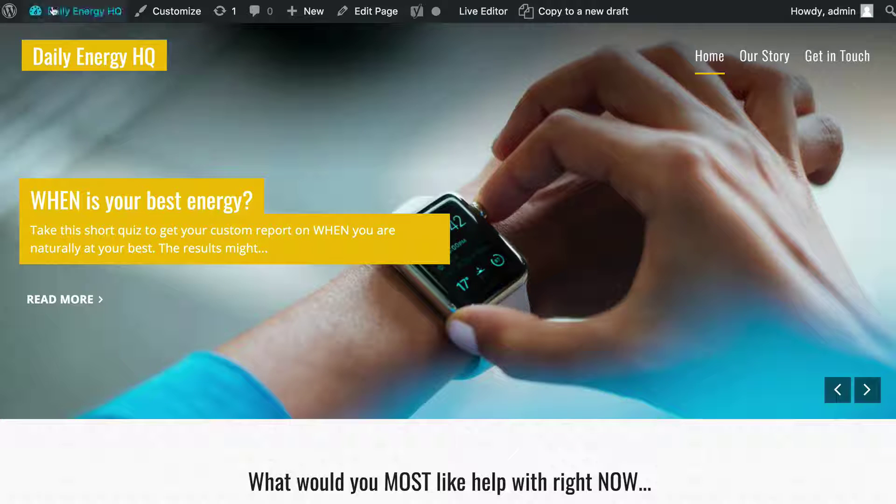
mouse_move(61, 16)
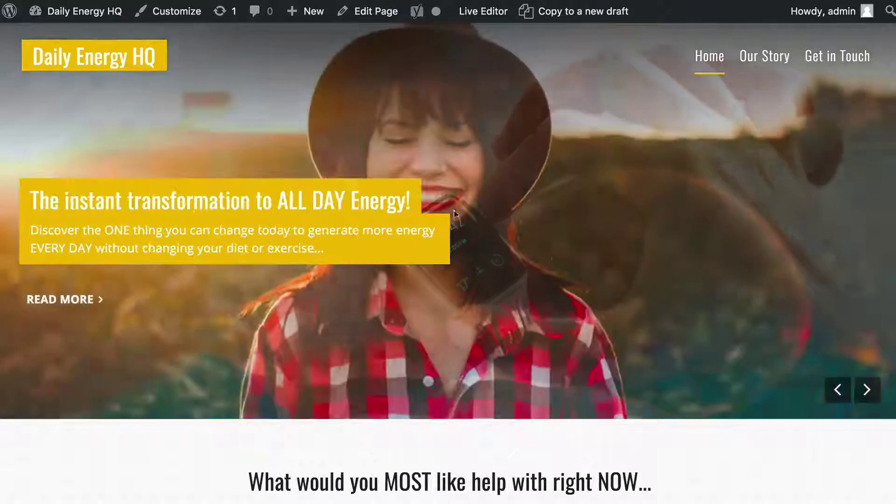
scroll(455, 213, "down", 15)
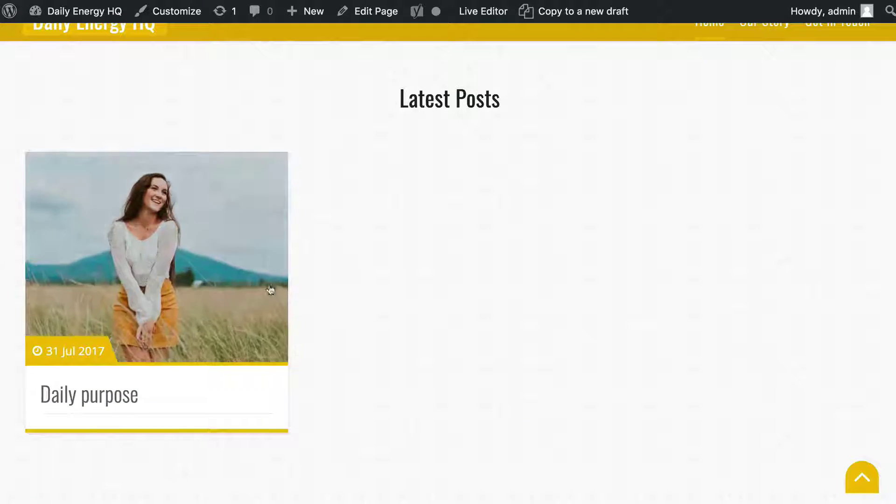
scroll(366, 272, "down", 5)
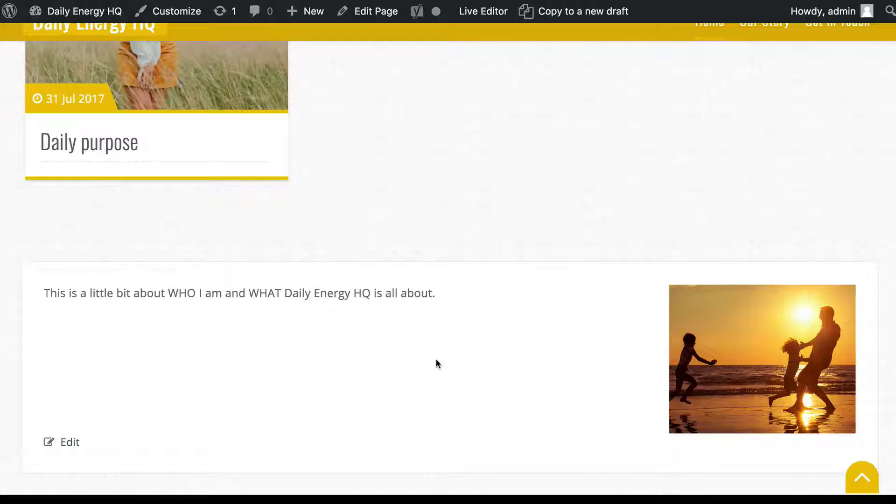
scroll(437, 363, "down", 2)
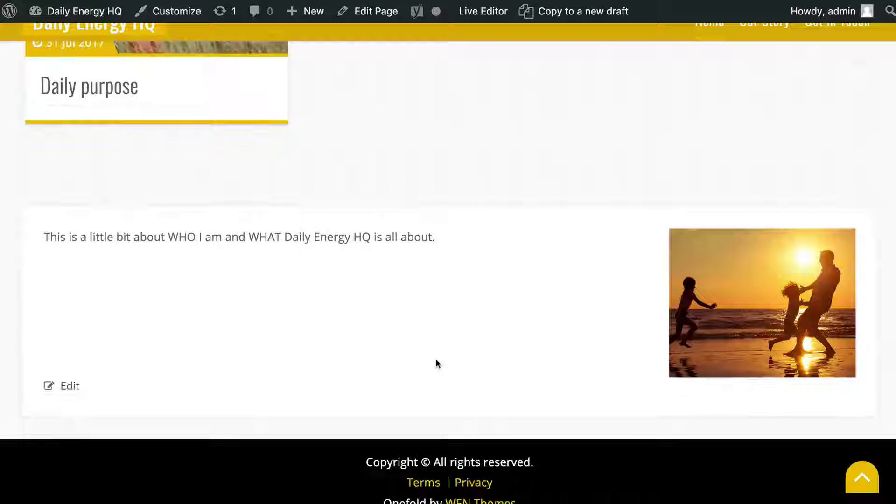
left_click(862, 479)
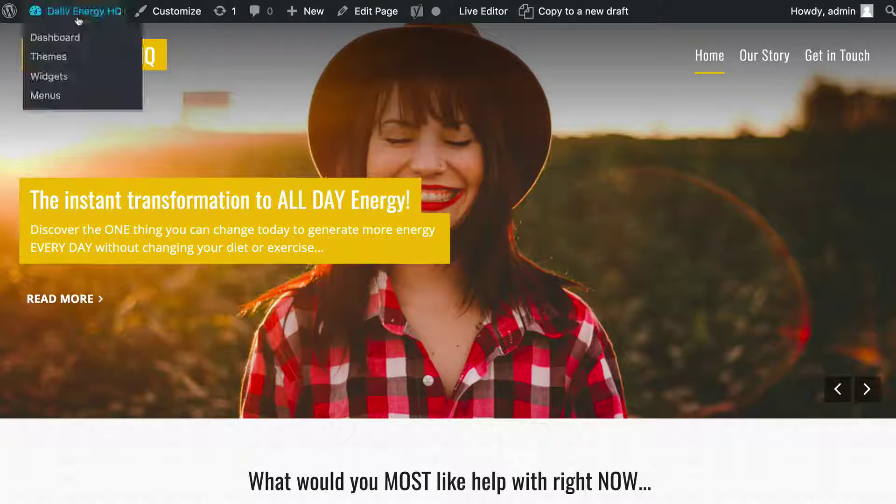
scroll(229, 307, "down", 10)
scroll(229, 307, "up", 3)
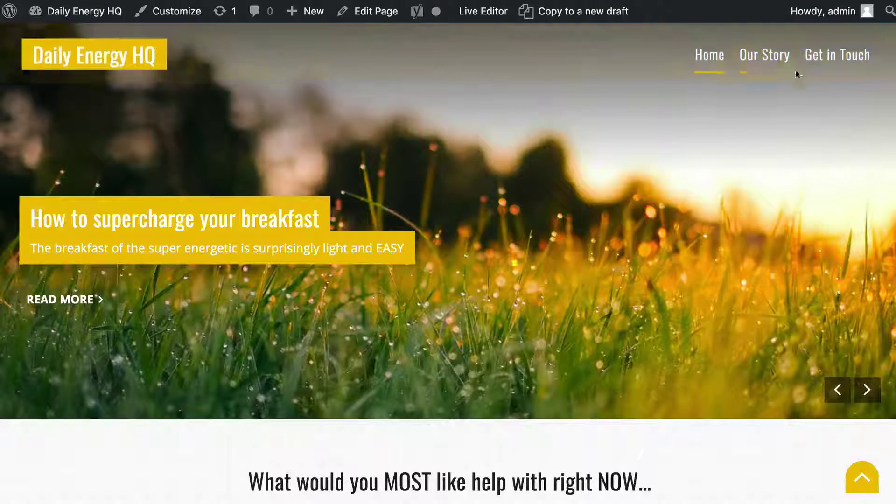
- Go to the site's admin dashboard and review the list of all pages
mouse_move(46, 13)
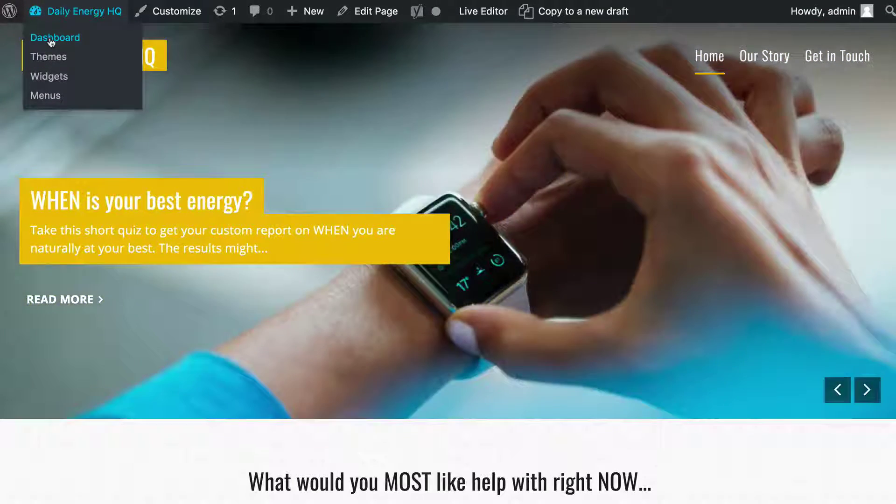
left_click(50, 39)
mouse_move(38, 182)
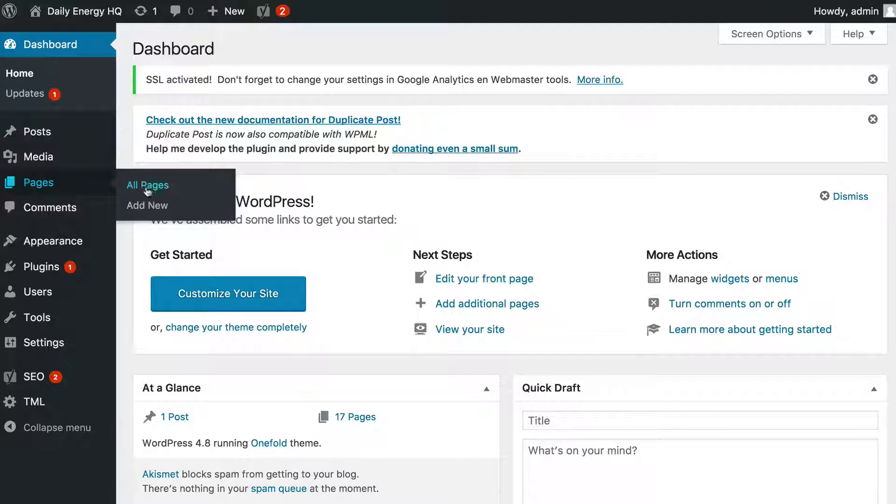
left_click(147, 185)
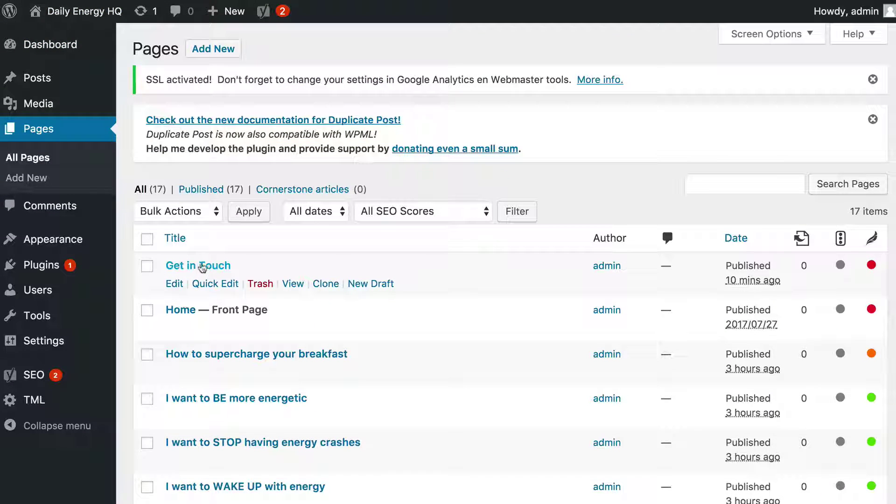
scroll(198, 339, "down", 10)
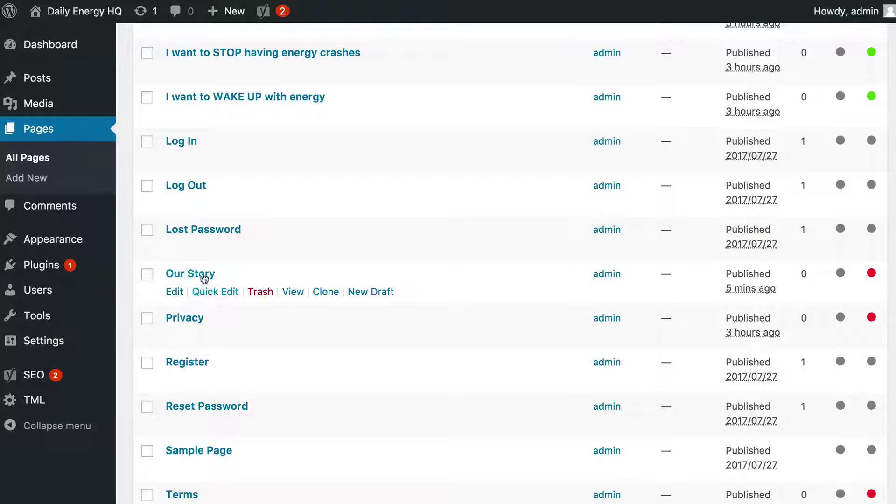
scroll(194, 322, "down", 4)
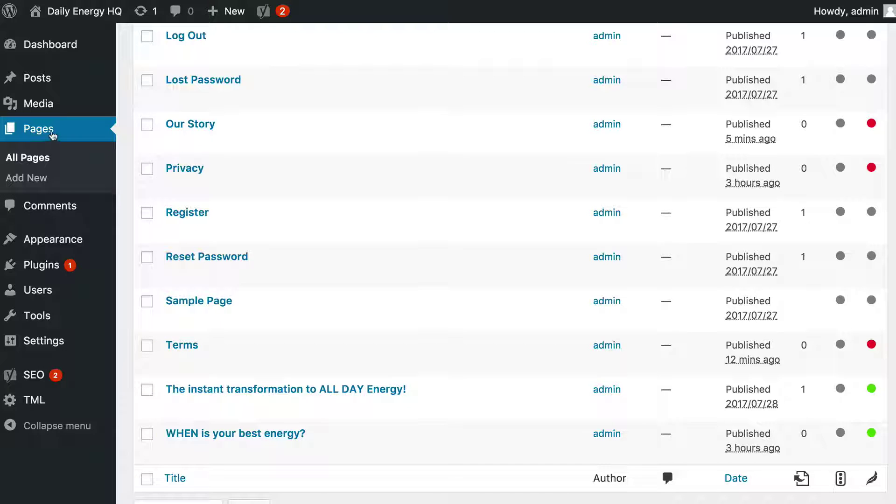
- Open the menu editor and keep Main Menu (Primary Menu) chosen to view its structure
mouse_move(28, 238)
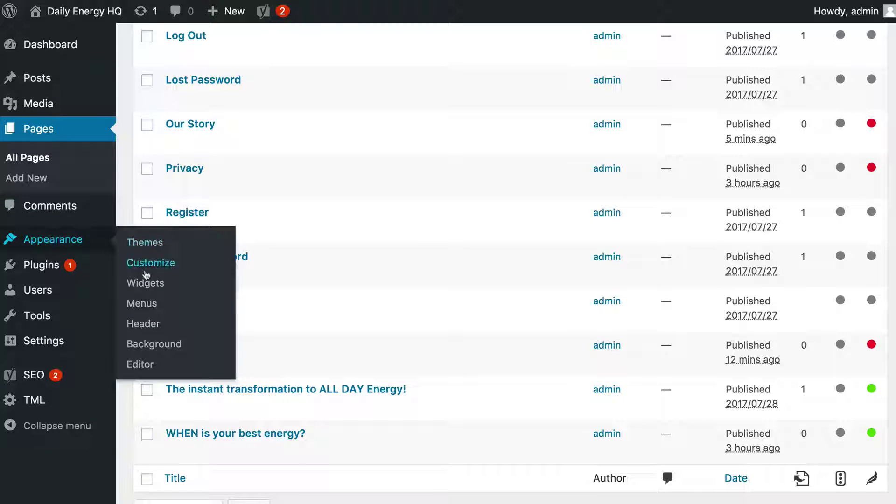
left_click(142, 303)
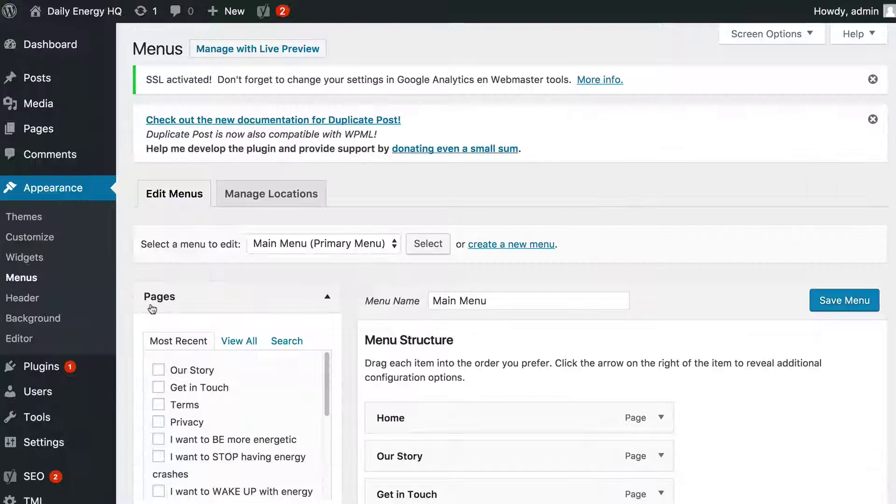
left_click(326, 245)
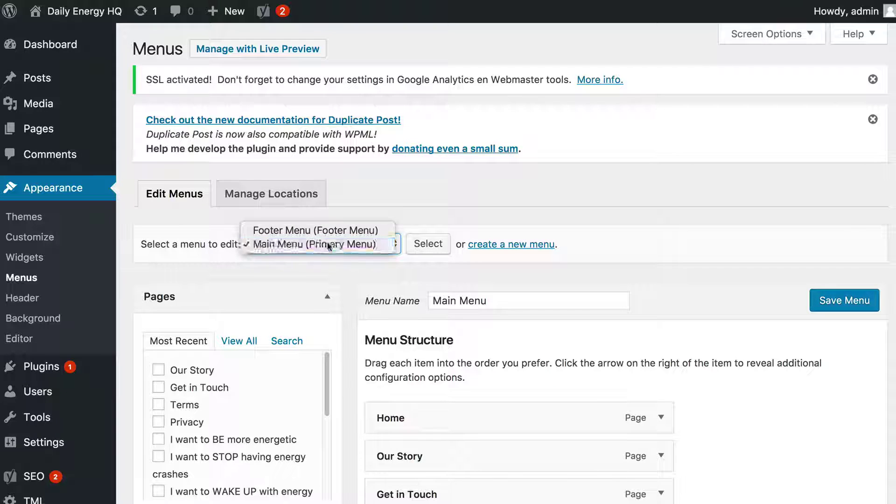
left_click(327, 245)
scroll(304, 327, "down", 2)
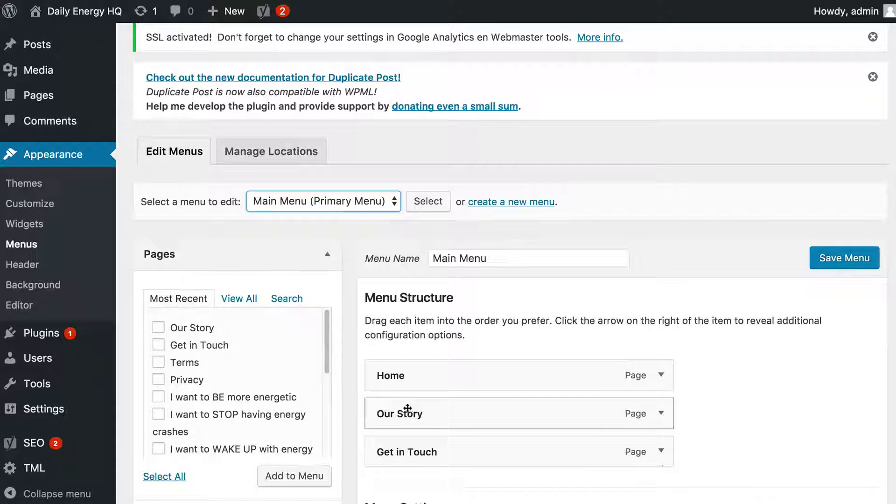
left_click(158, 329)
left_click(160, 347)
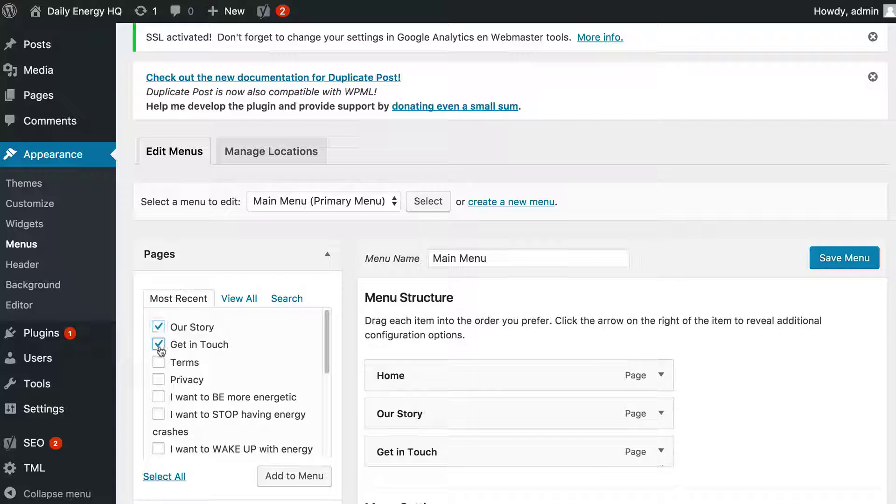
left_click(160, 344)
left_click(160, 325)
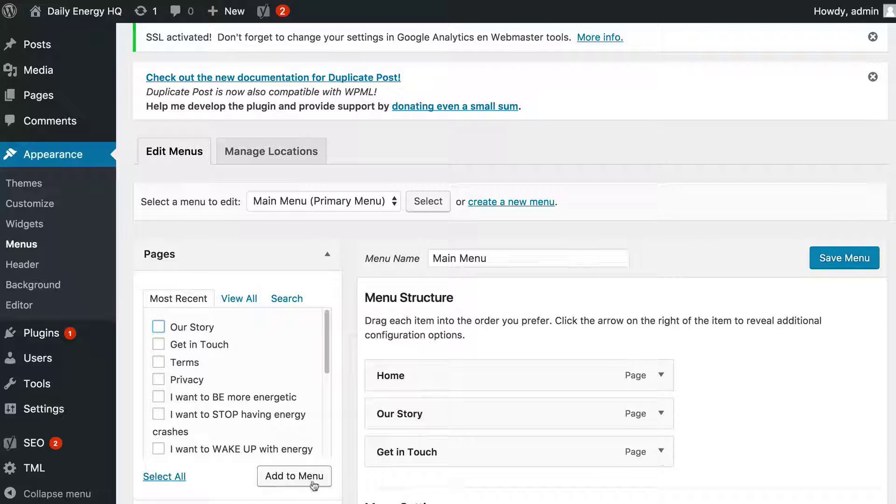
mouse_move(398, 456)
left_mouse_down()
mouse_move(400, 410)
mouse_move(392, 412)
mouse_move(398, 450)
left_mouse_up()
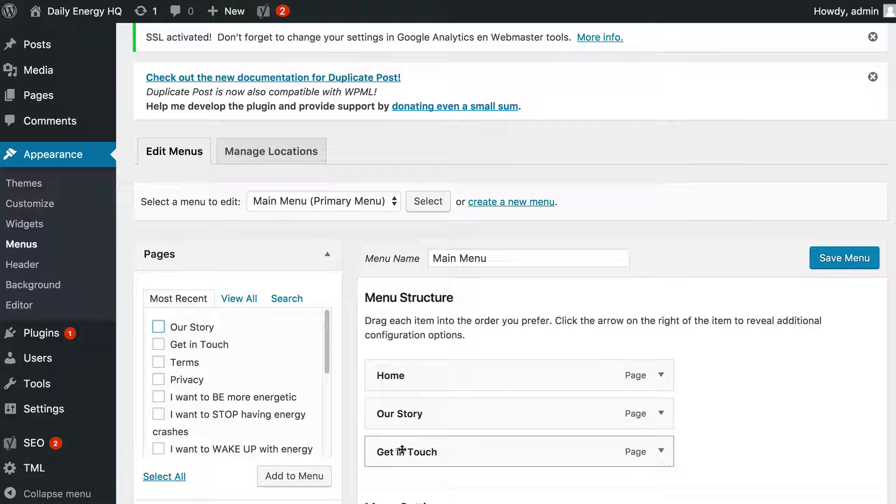
left_click_drag(400, 415, 448, 414)
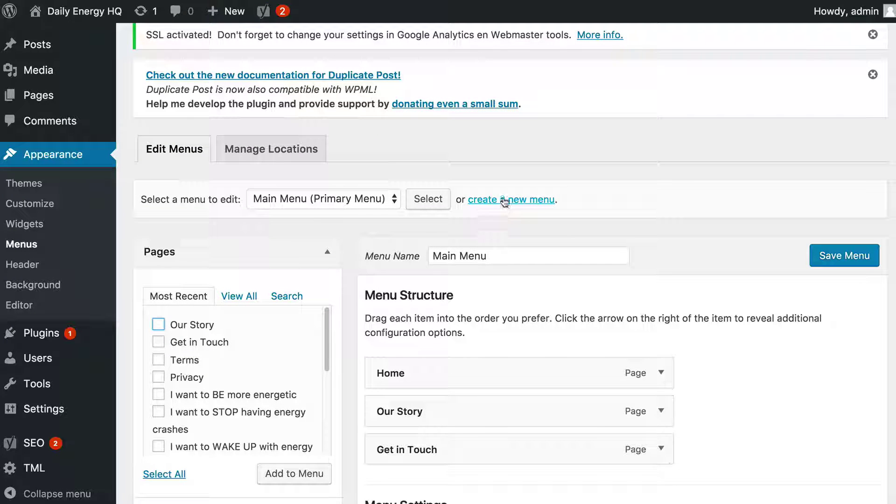
- Load Footer Menu (Footer Menu) for editing, discarding unsaved changes, and review its items and display location settings
left_click(332, 199)
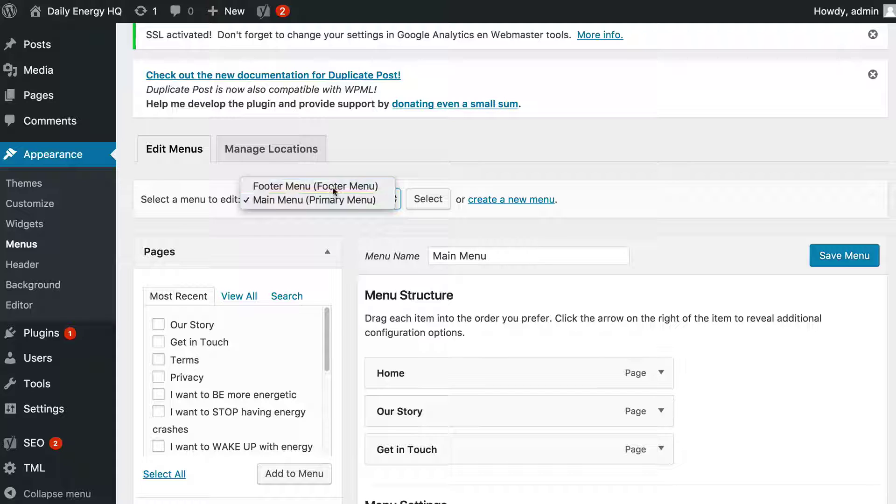
left_click(333, 186)
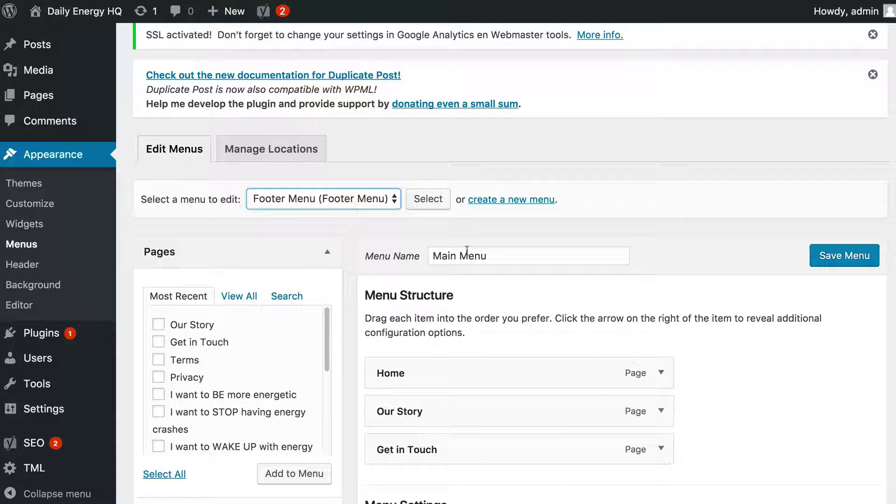
left_click(431, 199)
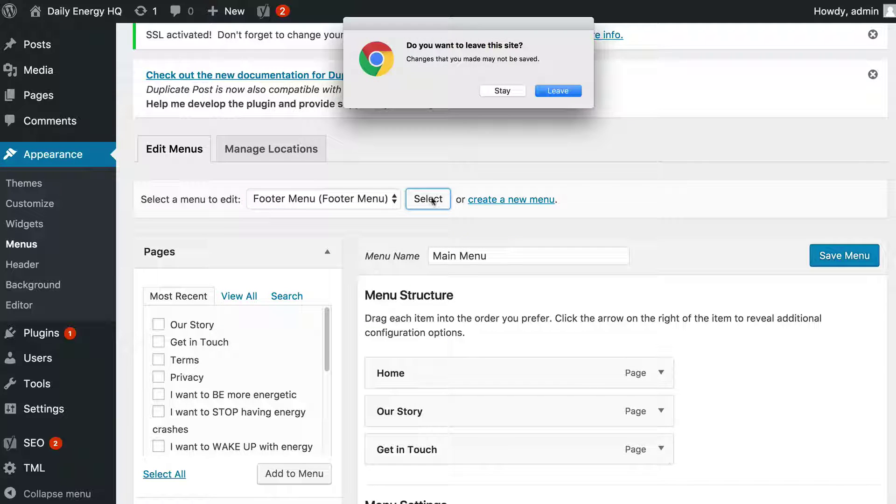
left_click(551, 89)
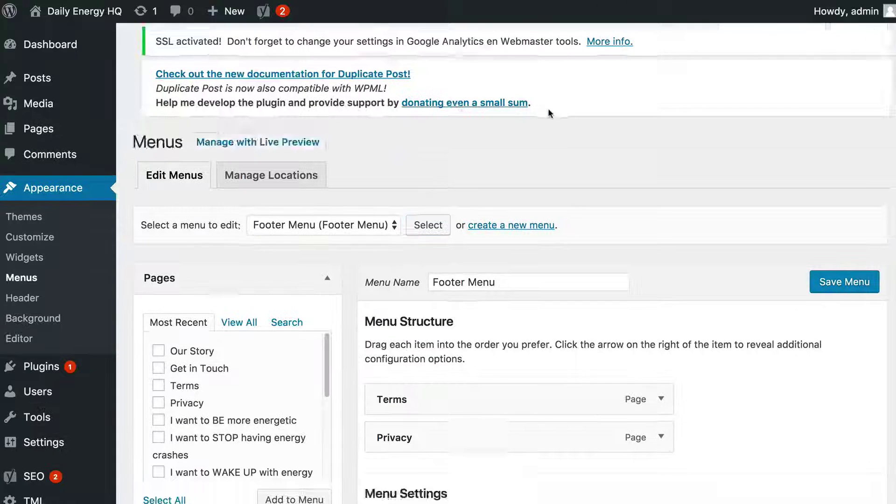
scroll(531, 319, "down", 4)
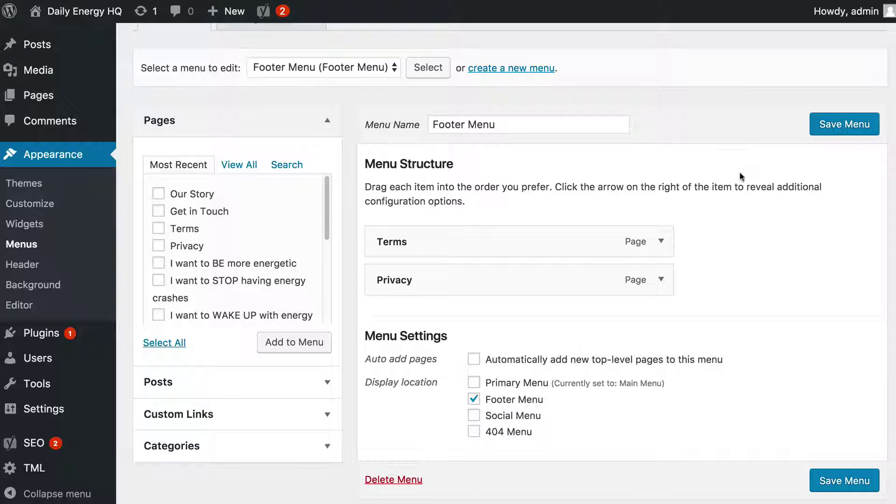
scroll(646, 239, "up", 1)
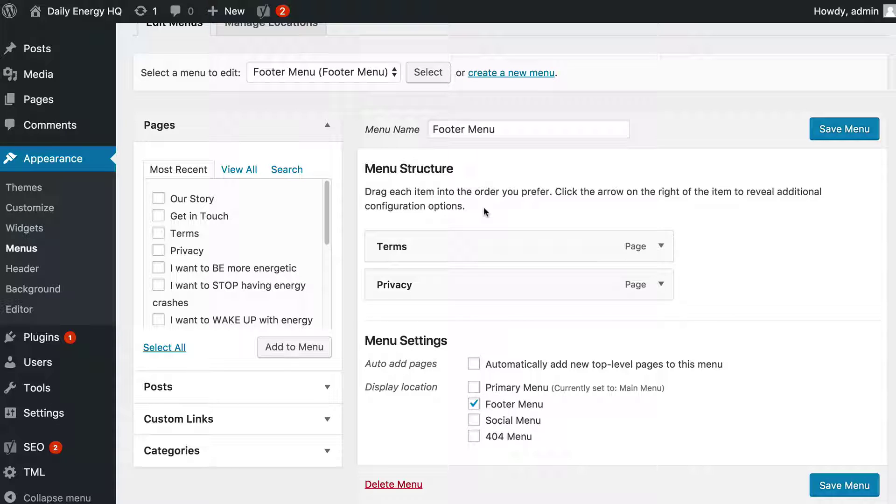
scroll(463, 207, "up", 4)
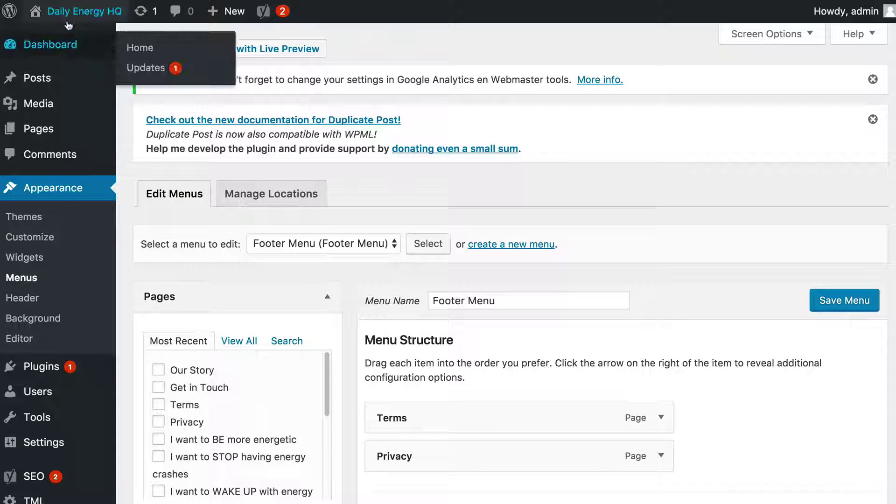
- Enable the pager in the featured slider's options in the theme customizer
mouse_move(59, 27)
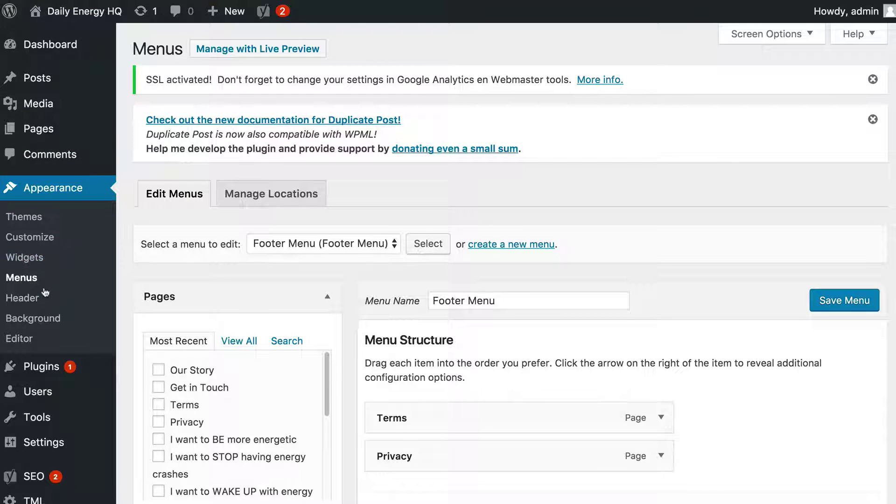
left_click(41, 244)
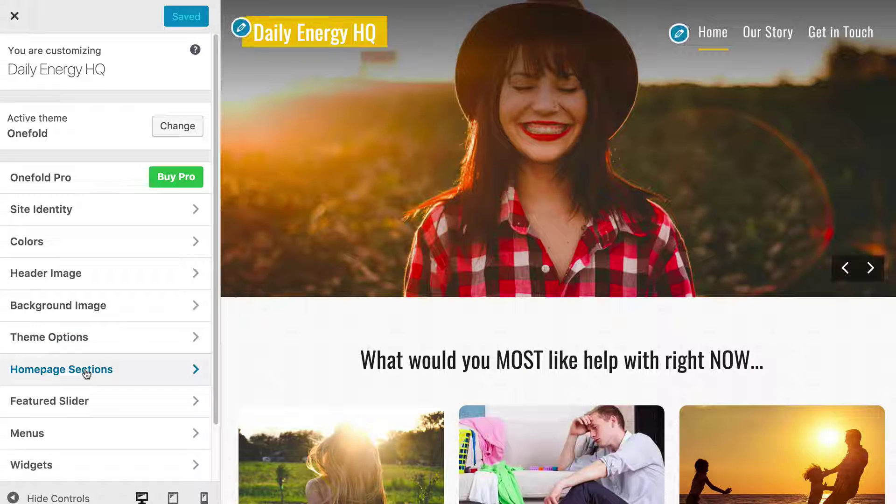
left_click(81, 403)
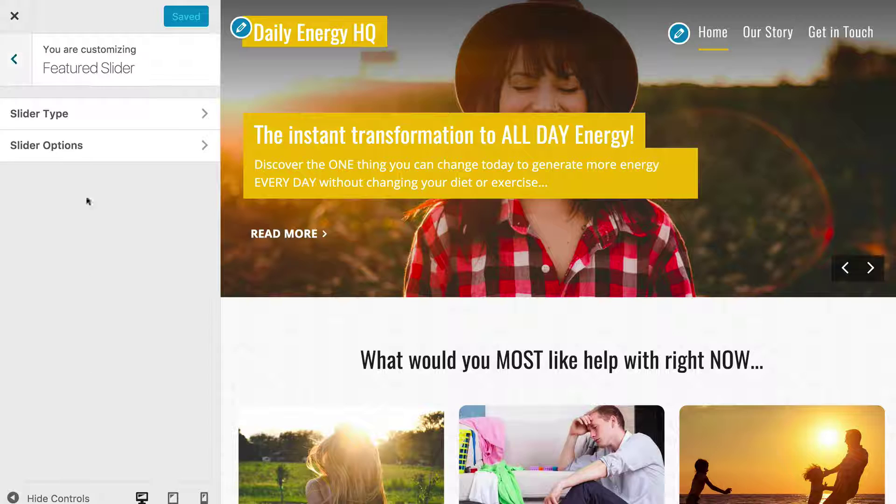
left_click(70, 146)
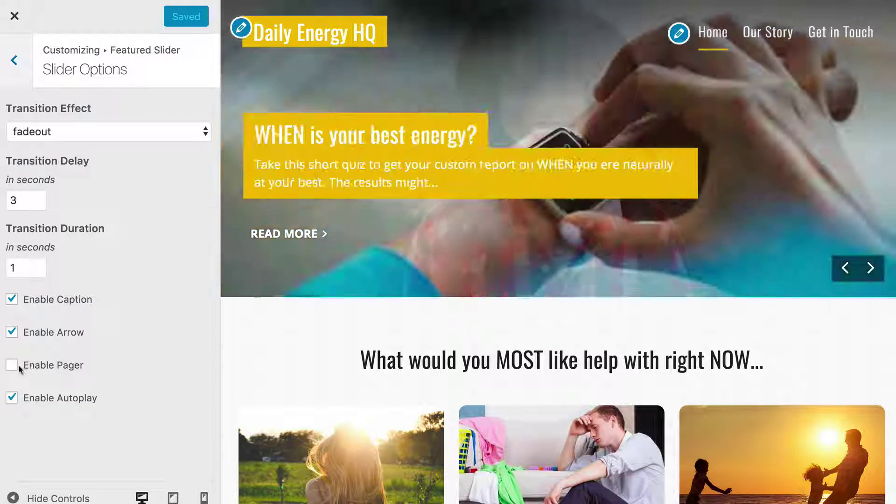
left_click(17, 367)
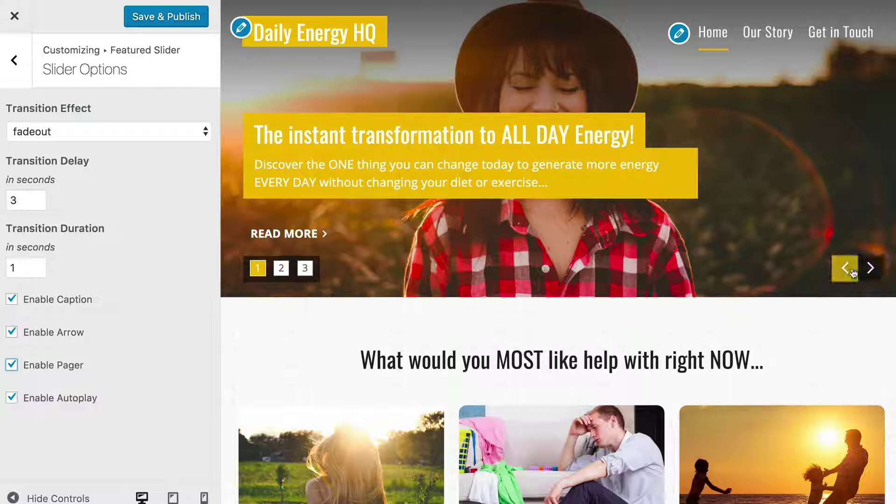
- Disable the pager in the featured slider's options, leaving the transition delay as it is
left_click(39, 363)
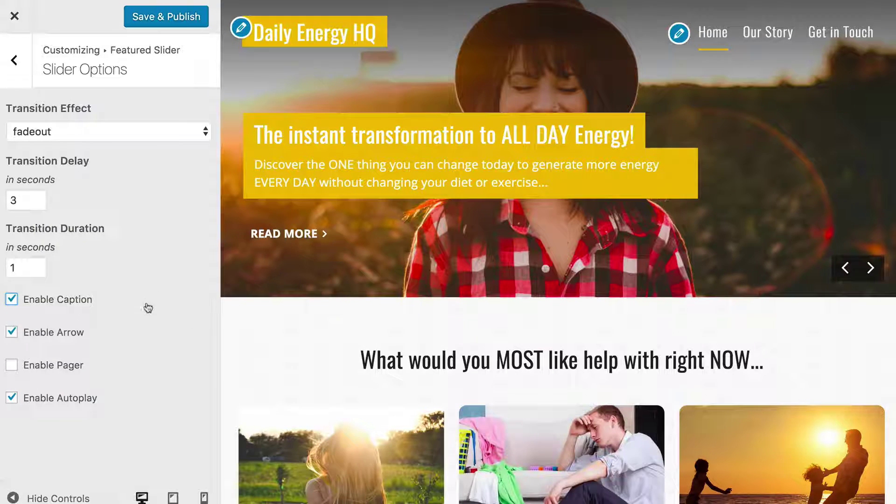
left_click(36, 201)
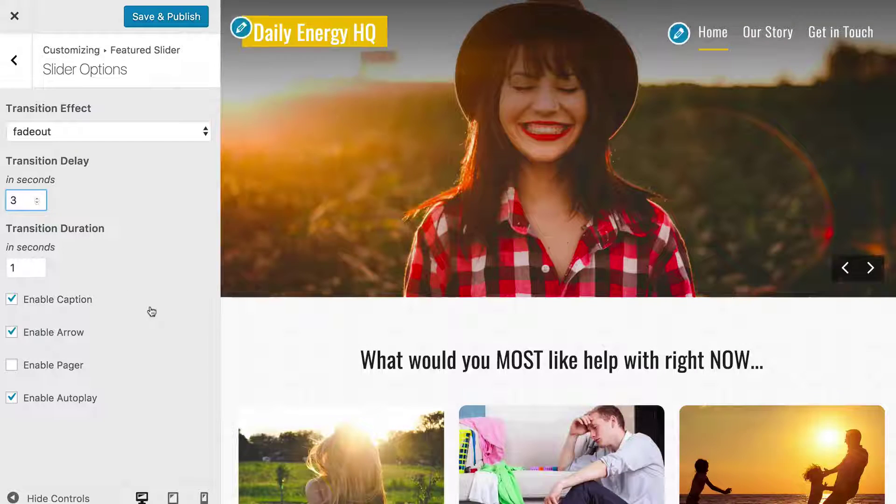
- Try the scrollHorz transition effect on the featured slider and preview it by advancing to the next slide
left_click(111, 136)
left_click(113, 161)
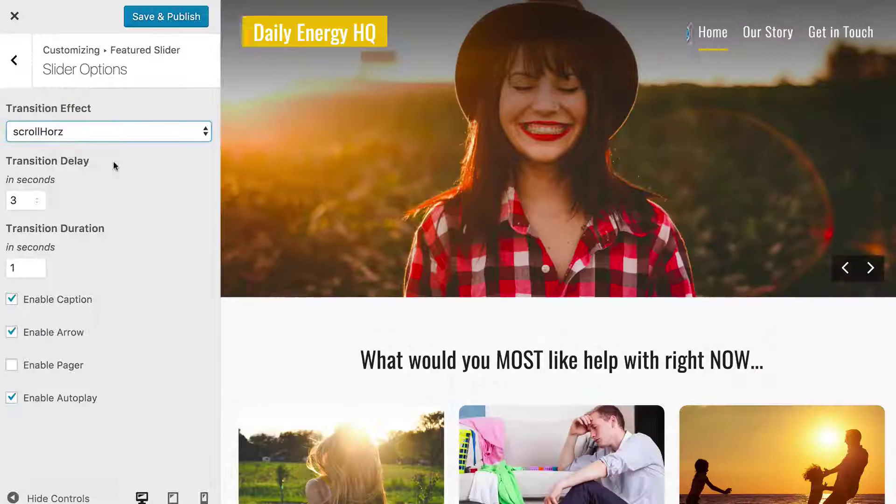
left_click(872, 270)
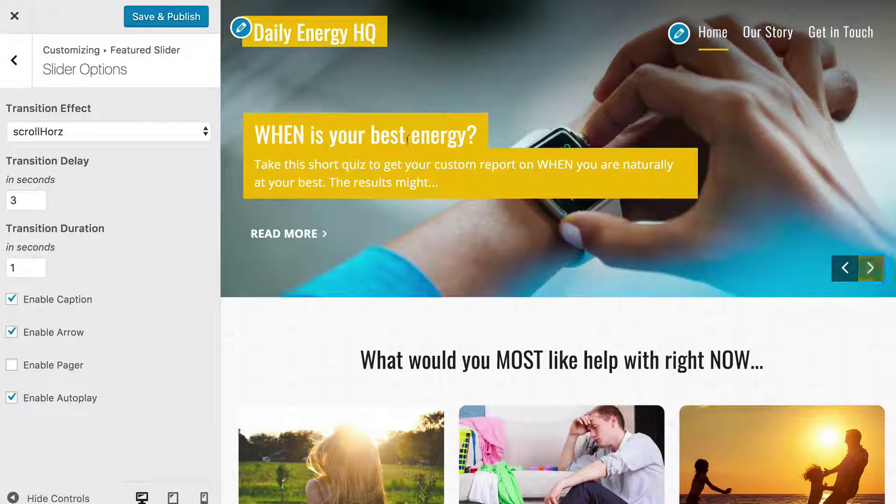
- Set the slider's transition effect back to fadeout, preview it on the next slide, and save and publish the changes
left_click(137, 131)
left_click(139, 106)
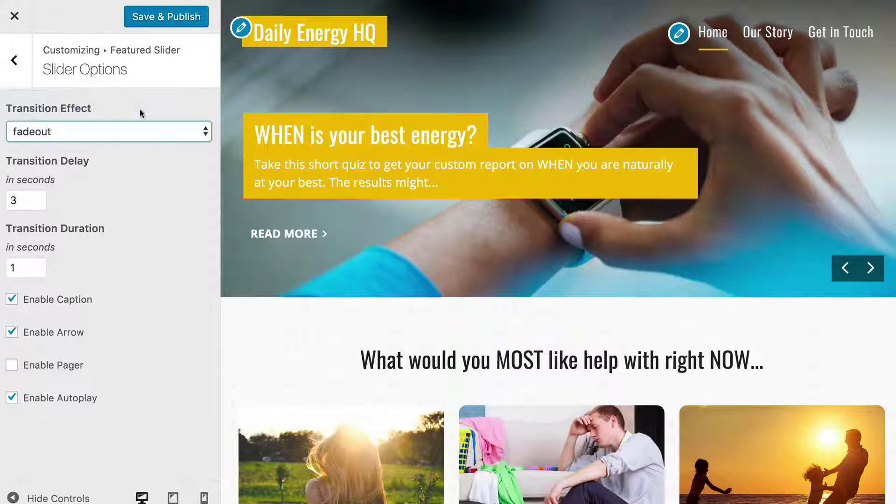
left_click(867, 273)
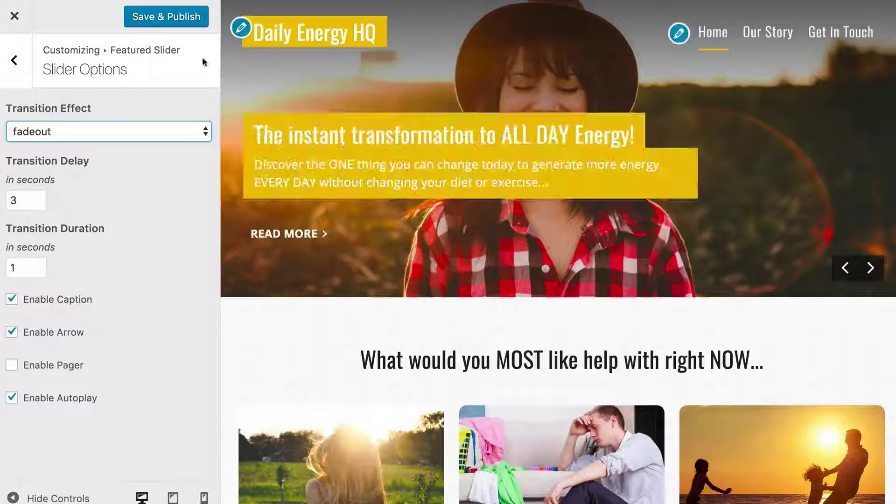
left_click(155, 19)
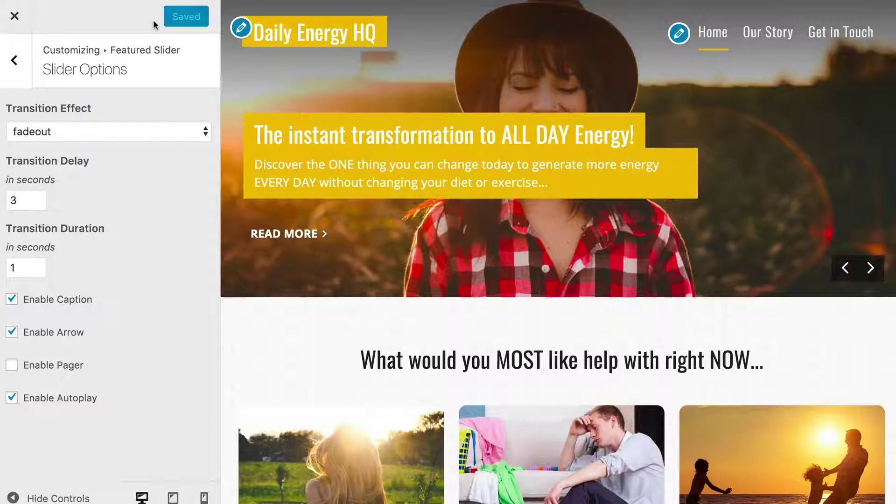